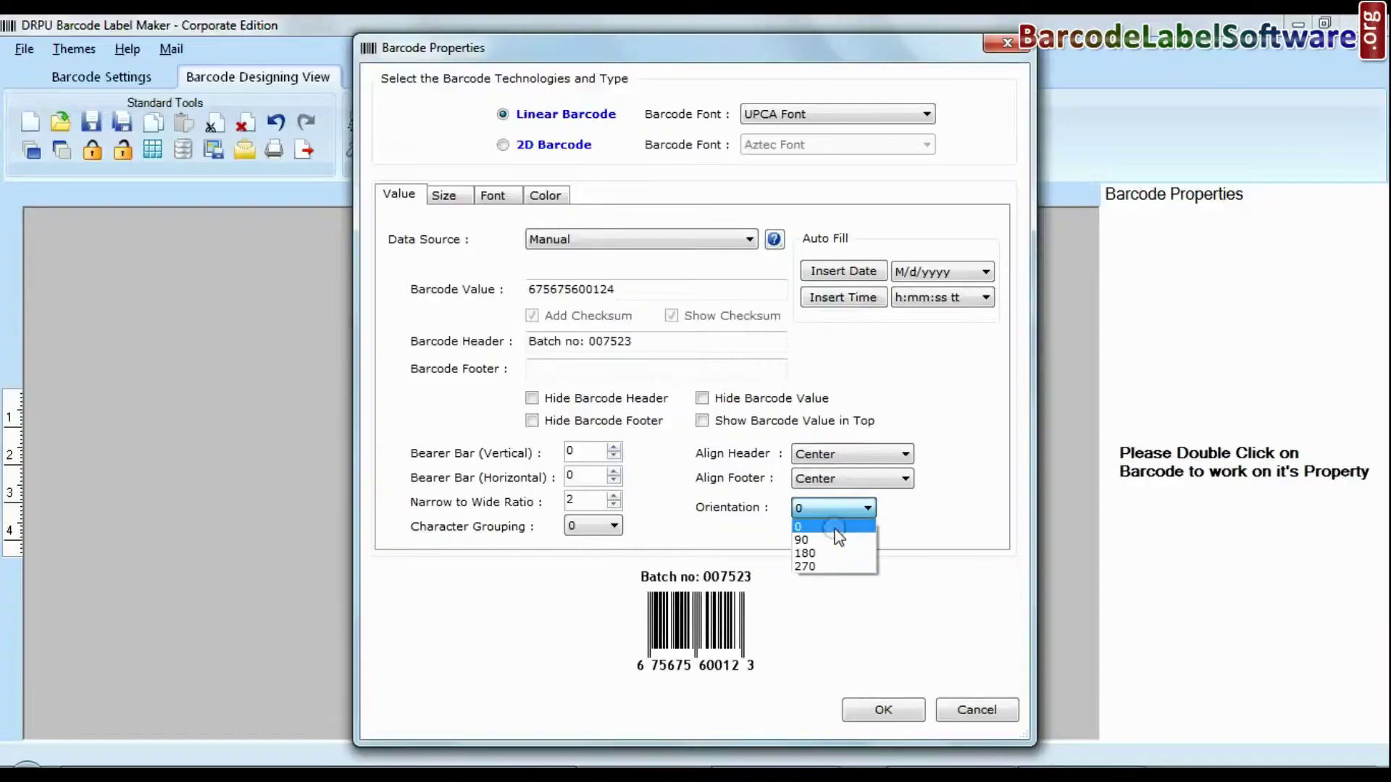
Confirm the rotated orientation for the 'Batch no: 007523' UPCA barcode.
left_click(881, 709)
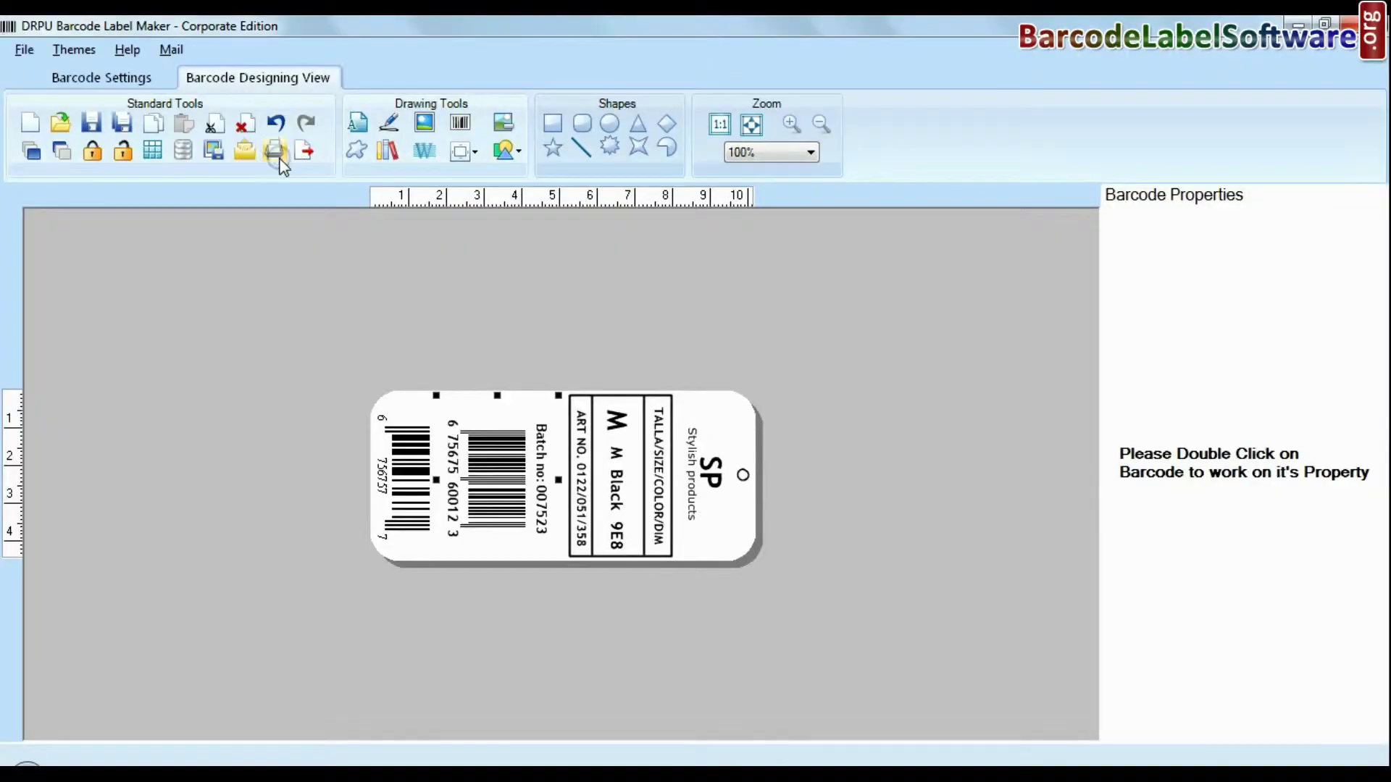
Open the label print settings, edit the default print profile and confirm the printer.
left_click(276, 152)
left_click(654, 251)
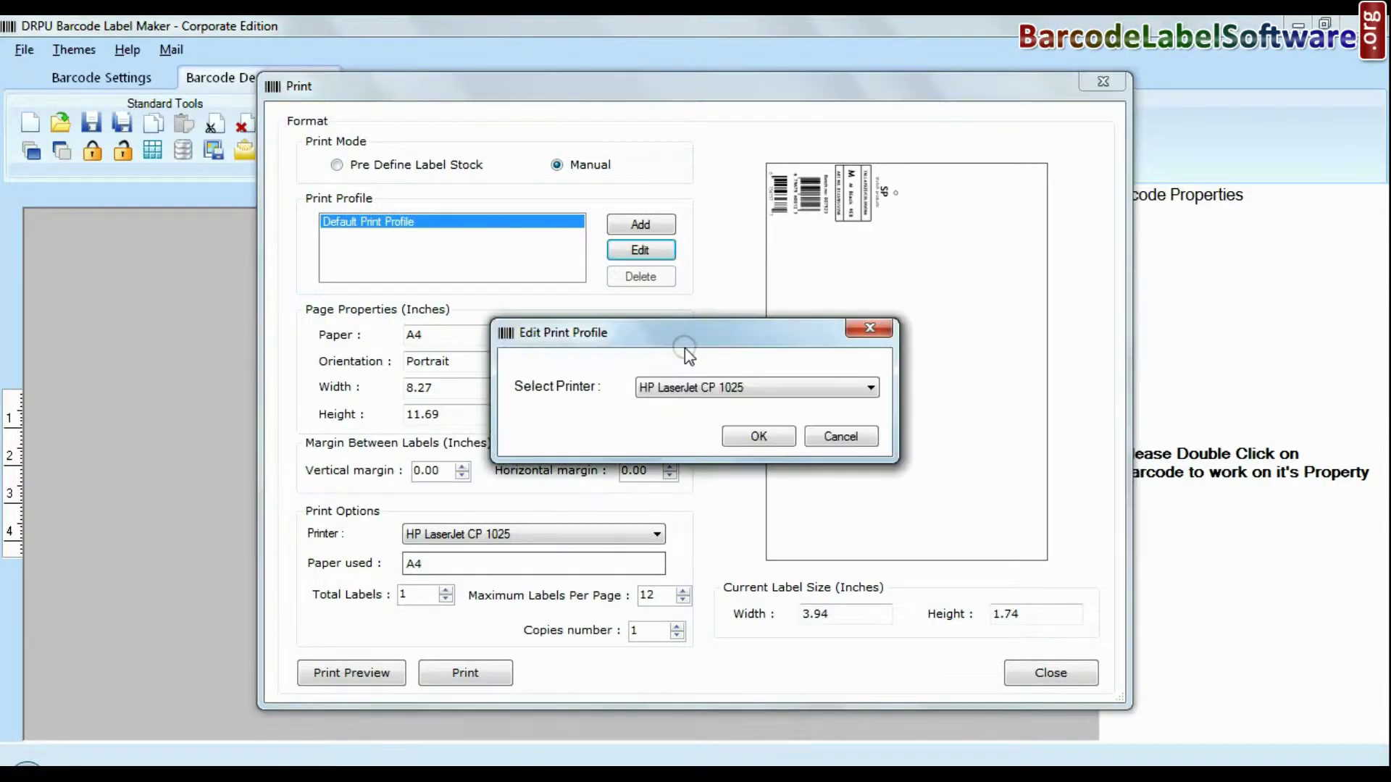
left_click(692, 387)
left_click(745, 436)
Choose A4 paper, keep the HP LaserJet printer, and raise copies to 2.
left_click(717, 341)
left_click(668, 507)
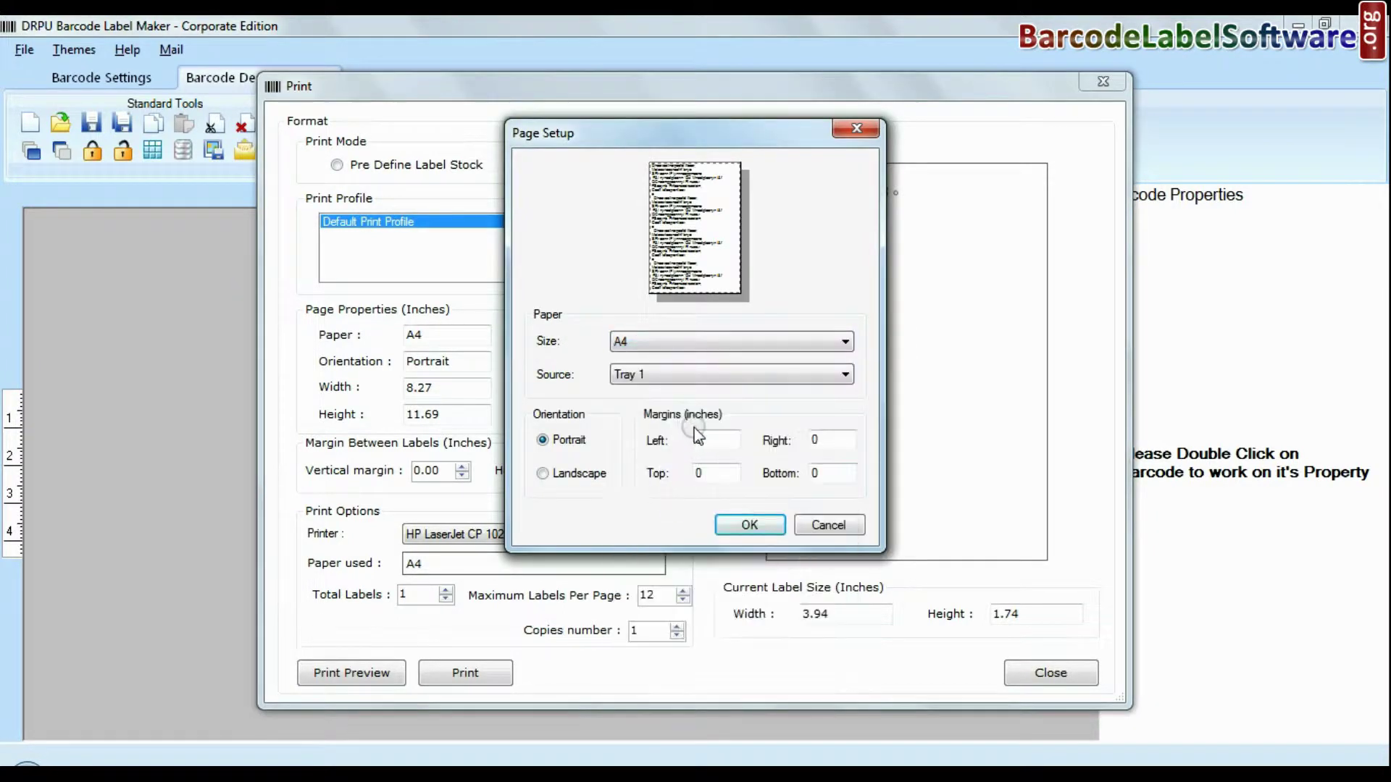
left_click(707, 521)
left_click(513, 535)
left_click(505, 579)
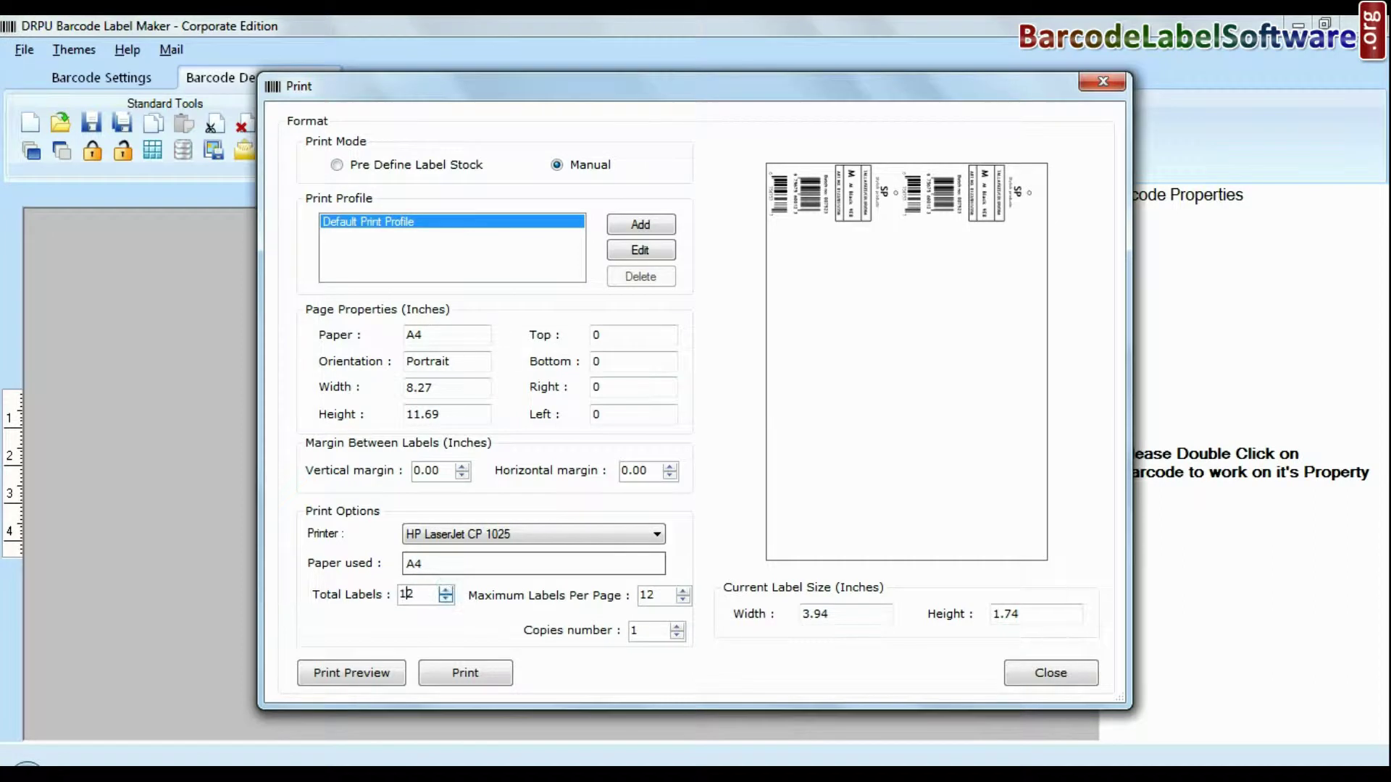
left_click(677, 627)
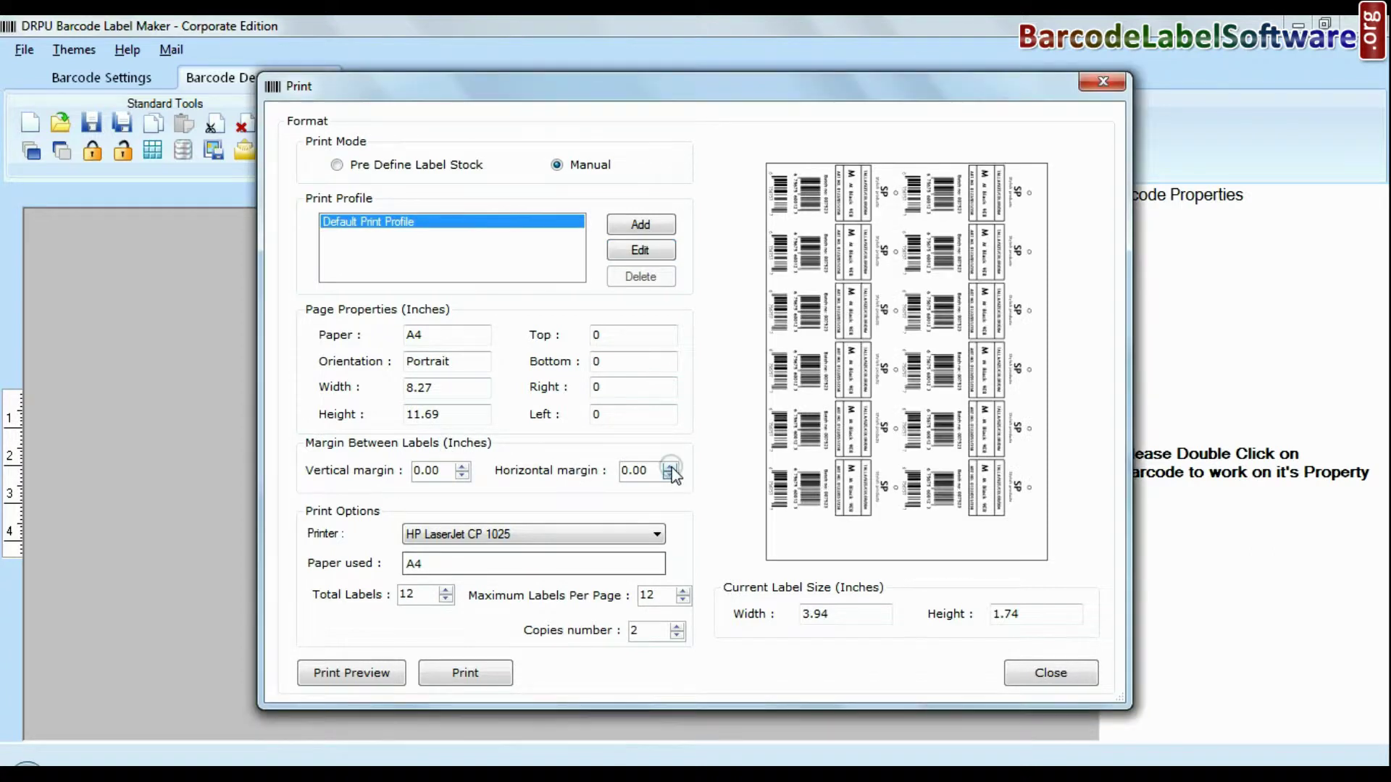
Raise the horizontal label gap to 0.50 inches, then settle back at 0.40.
left_click(671, 467)
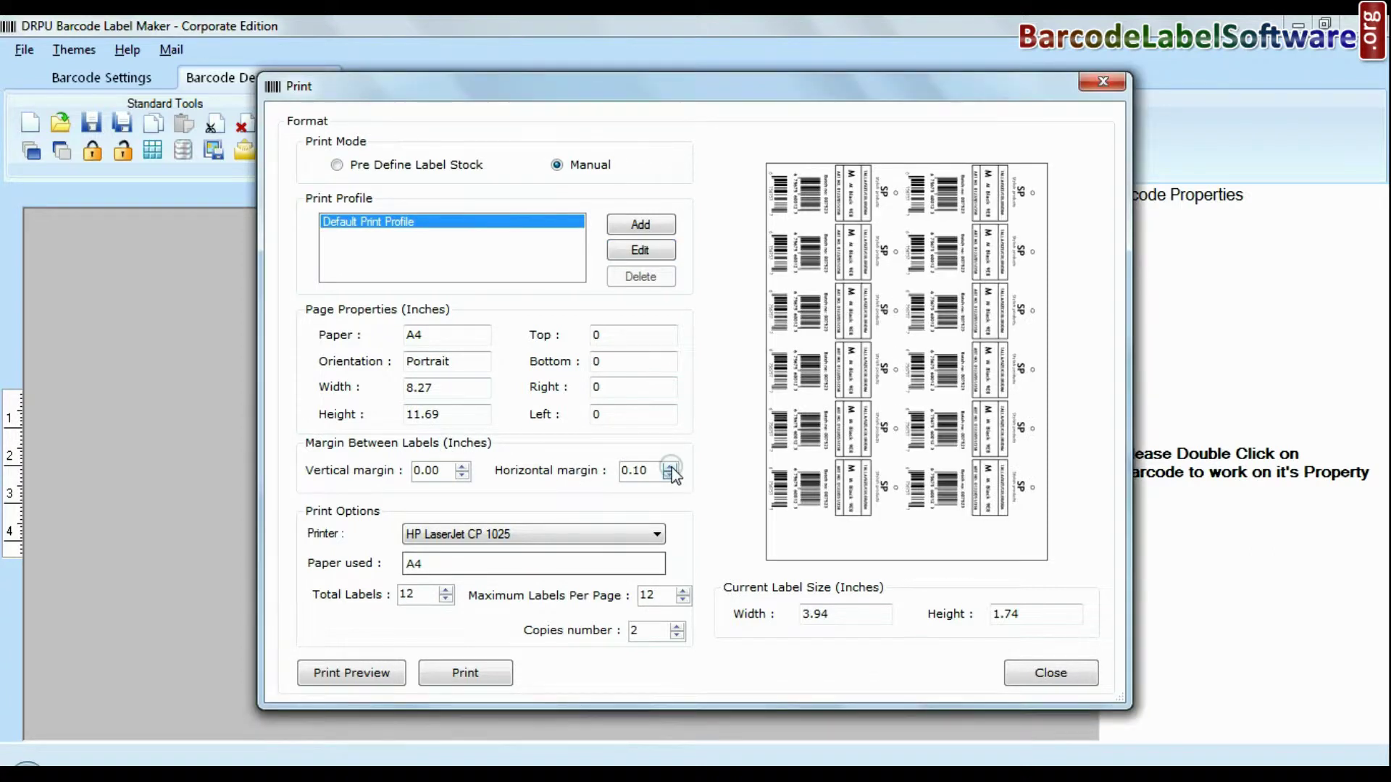
left_click(671, 466)
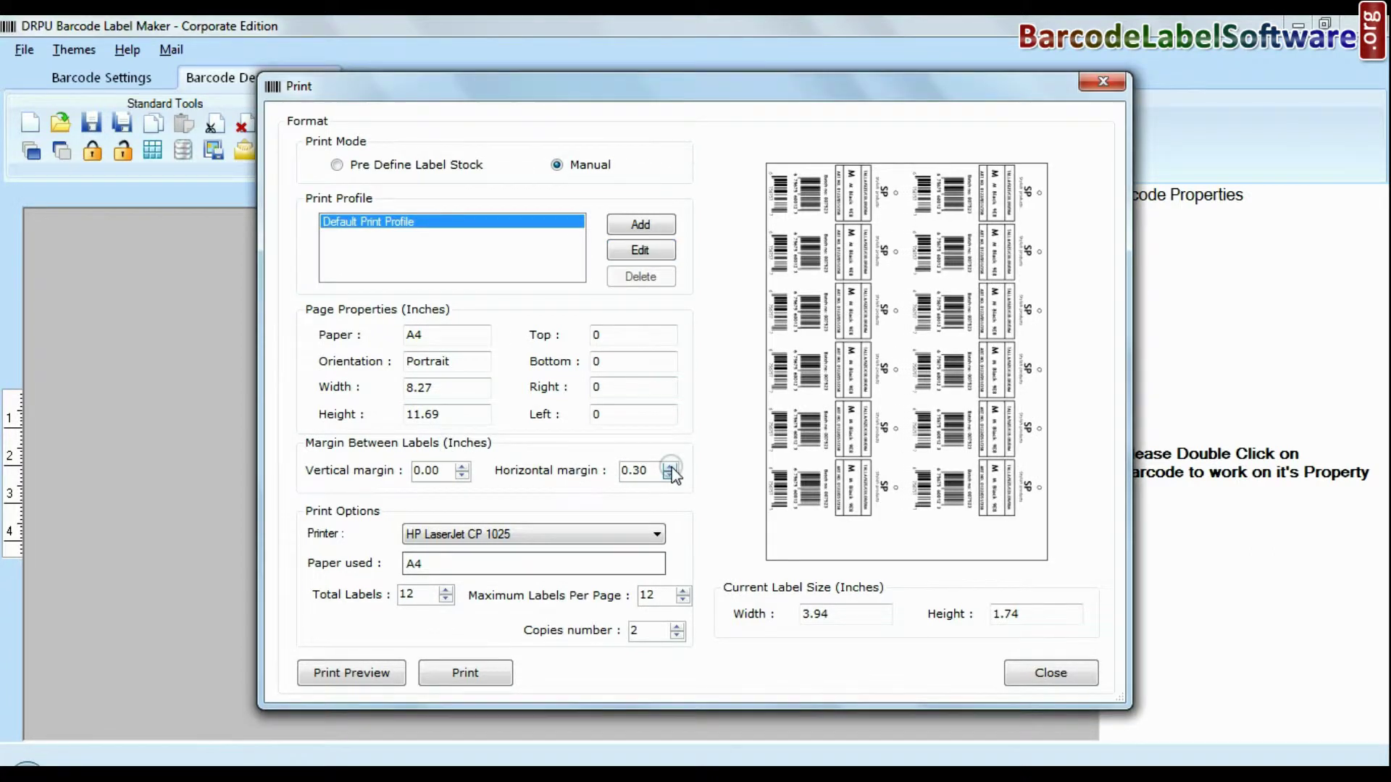
left_click(671, 466)
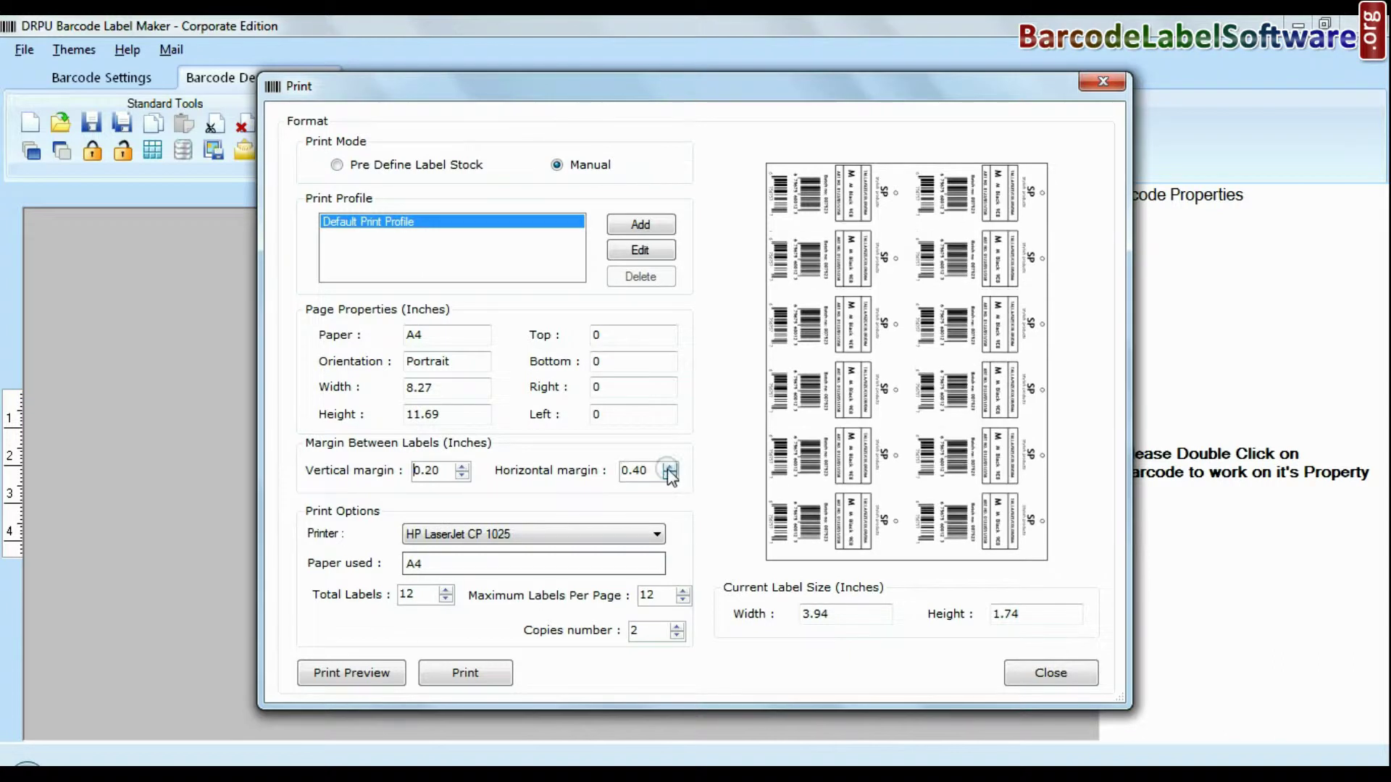
left_click(671, 467)
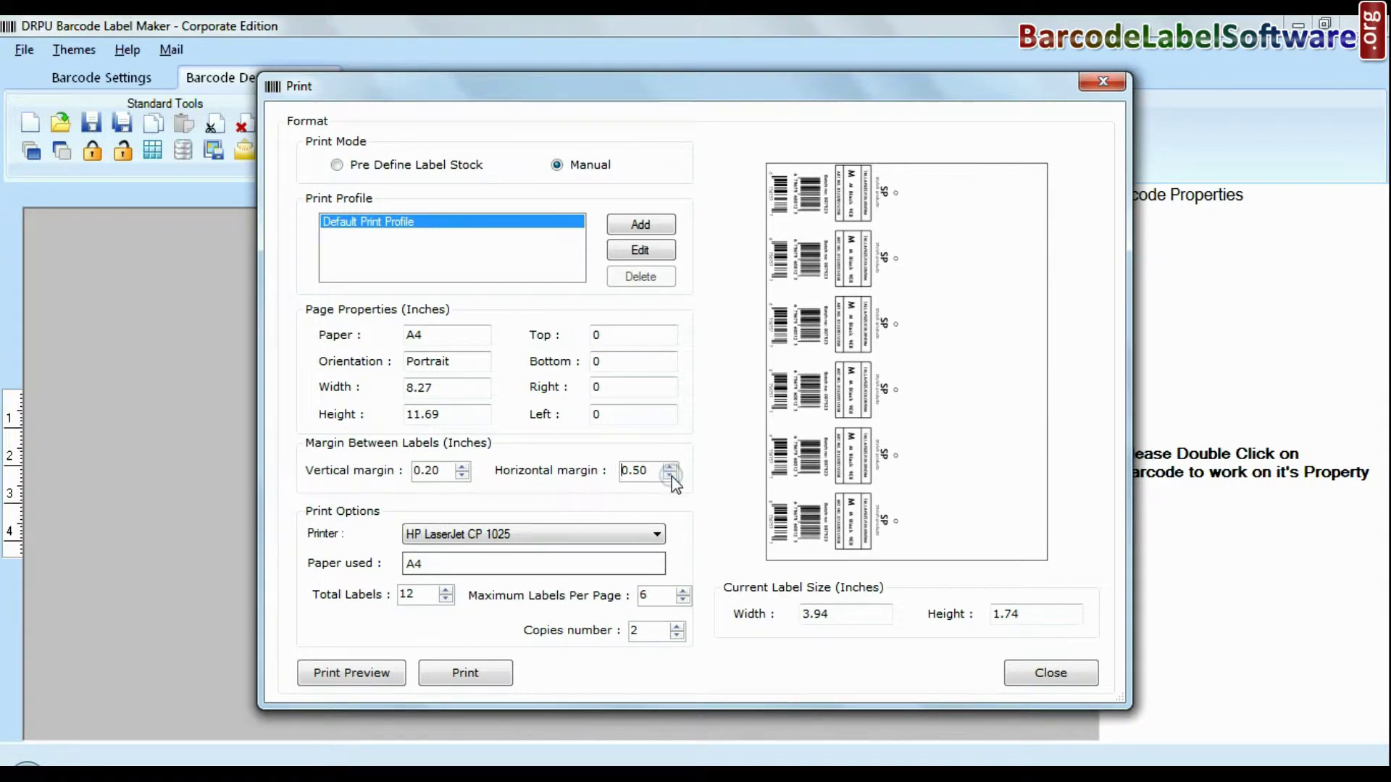
left_click(671, 477)
Reset the vertical row gap to zero, then raise it to 0.30 inches (10 labels per page).
left_click(462, 475)
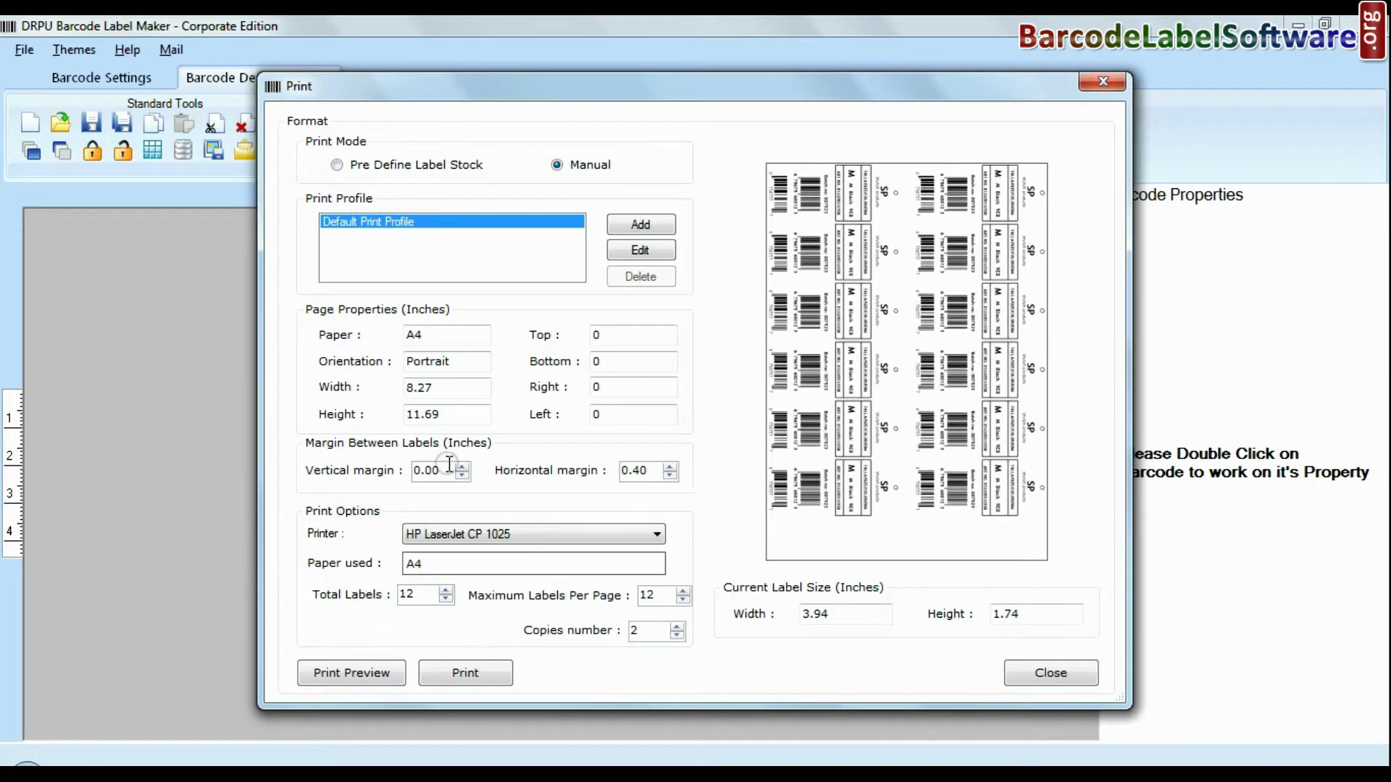
left_click(462, 466)
left_click(462, 467)
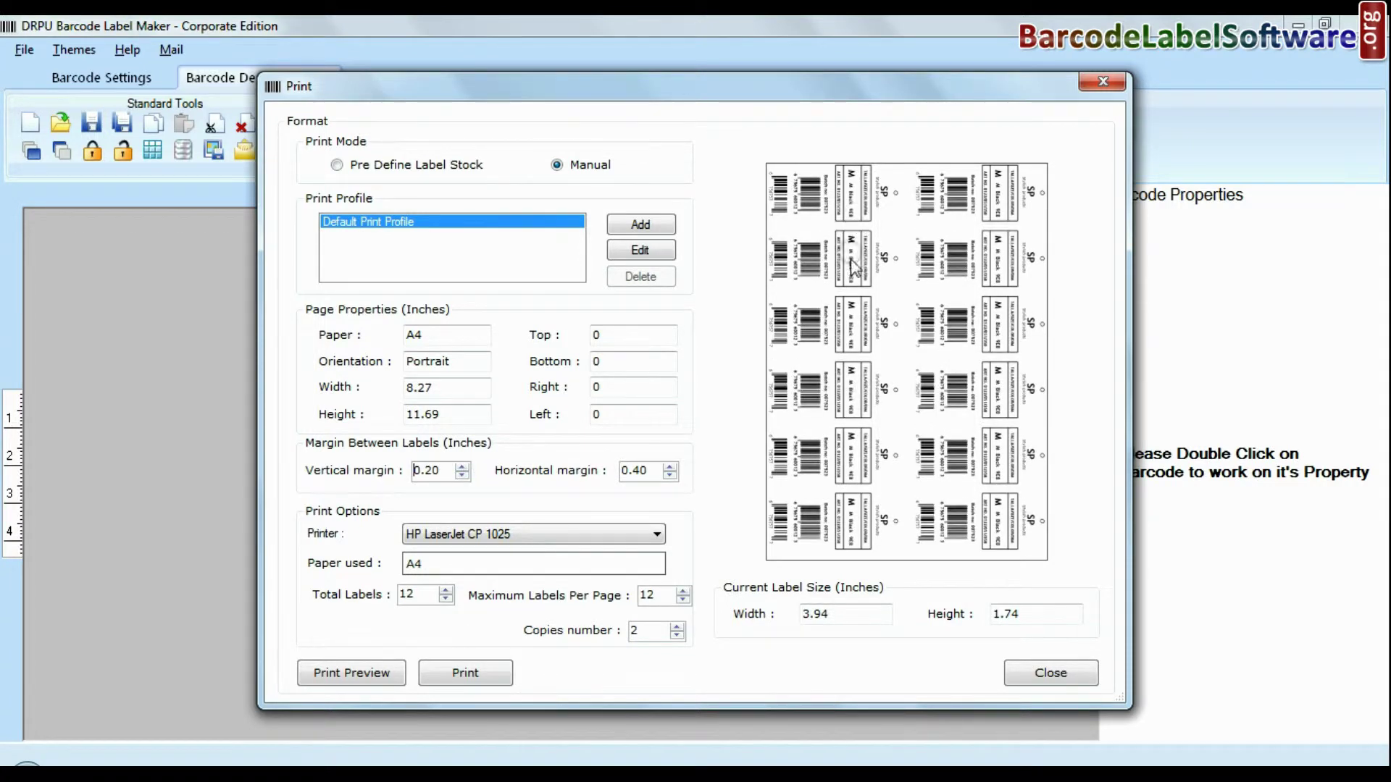
left_click(462, 466)
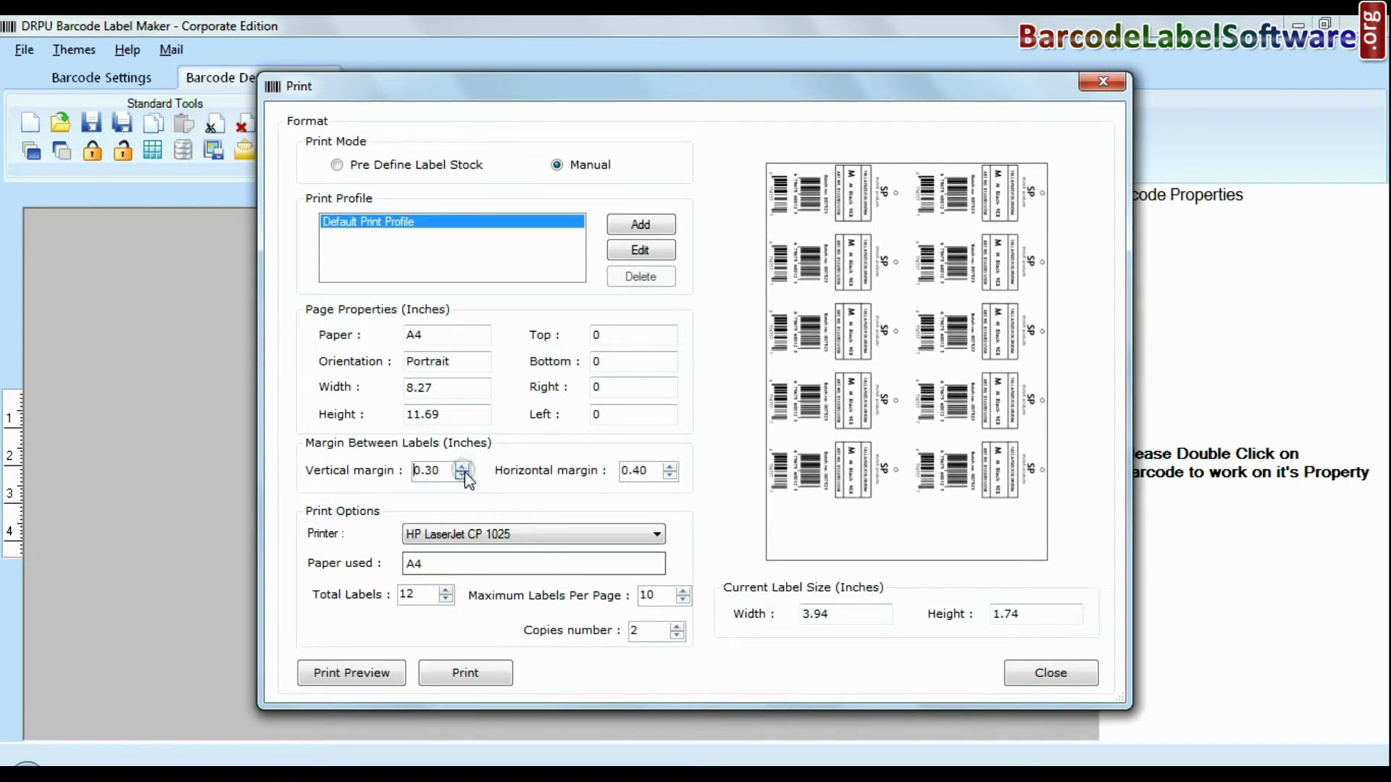